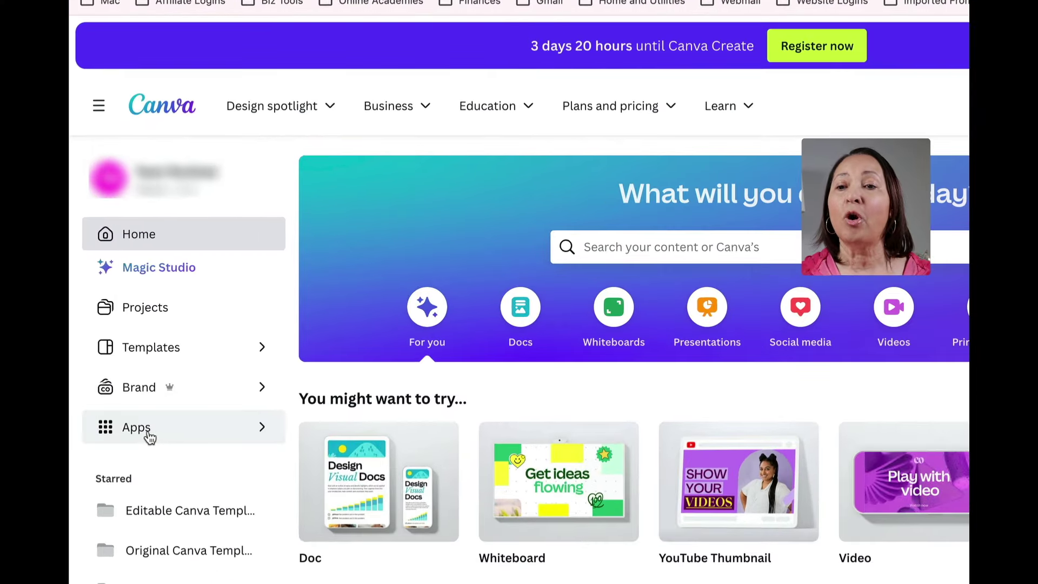
# - Open the Apps section from the home page's left sidebar
pyautogui.click(150, 436)
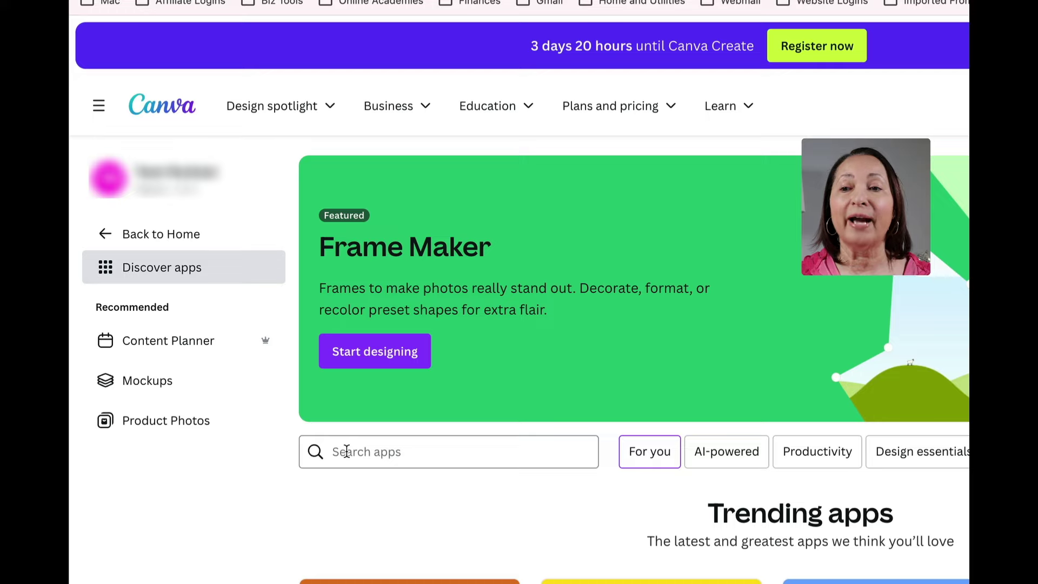
# - Search the Mockups library for 'Book' and browse the hardcover and softcover results
pyautogui.click(156, 383)
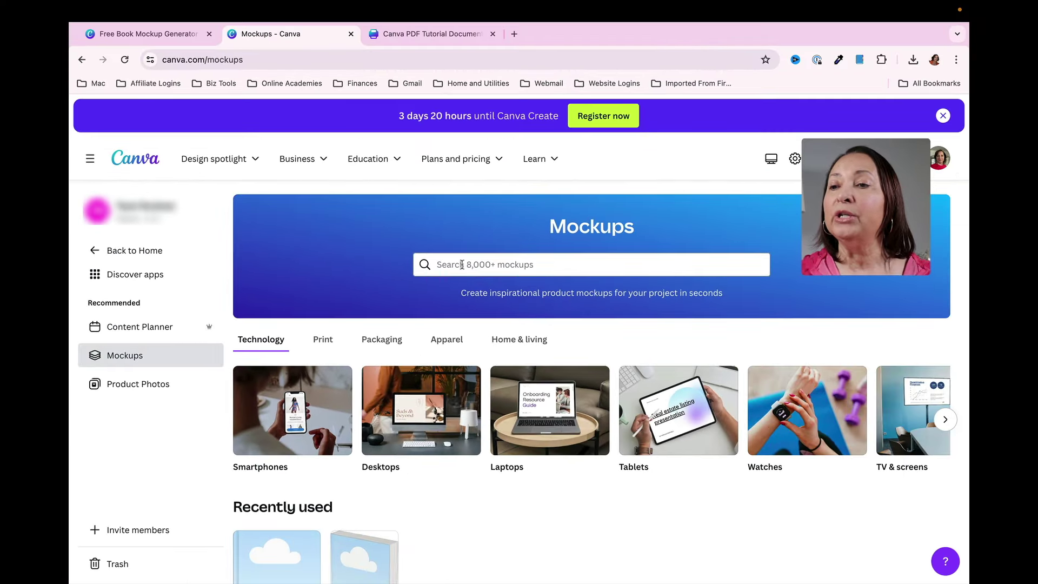
pyautogui.click(461, 264)
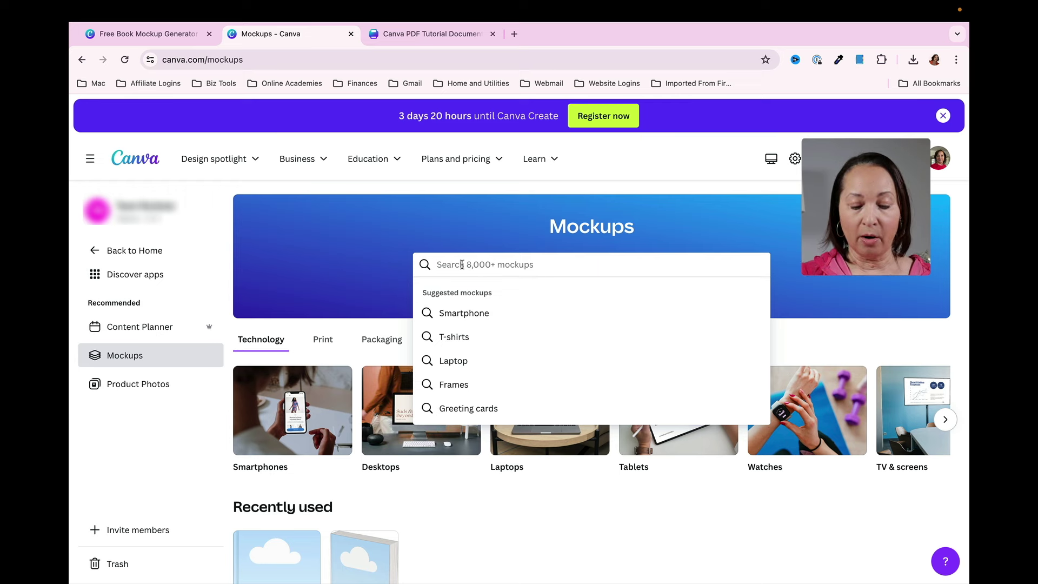
pyautogui.write('Books')
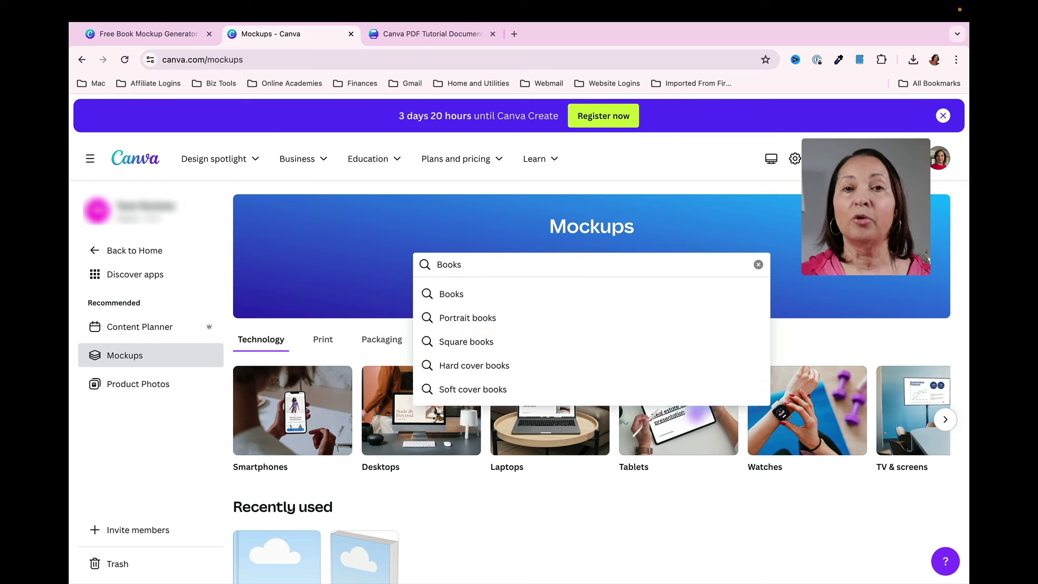
pyautogui.press('Return')
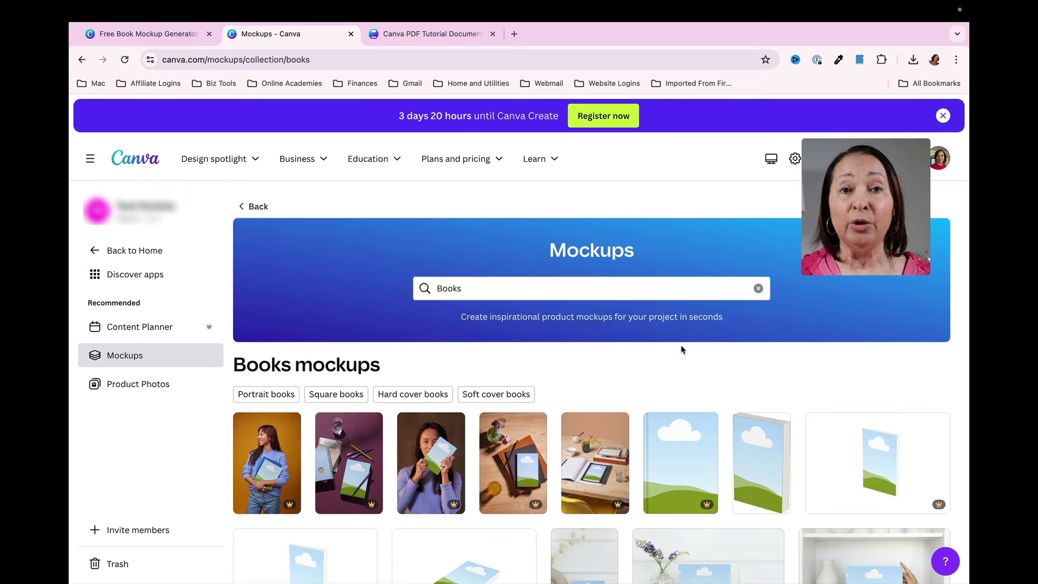
pyautogui.scroll(-1, 682, 347)
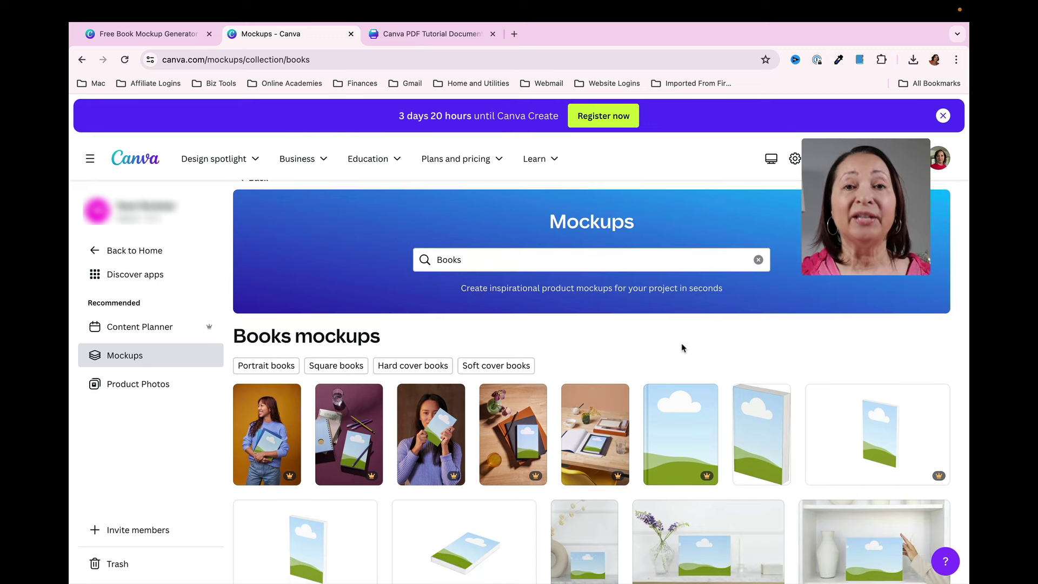
pyautogui.scroll(1, 682, 347)
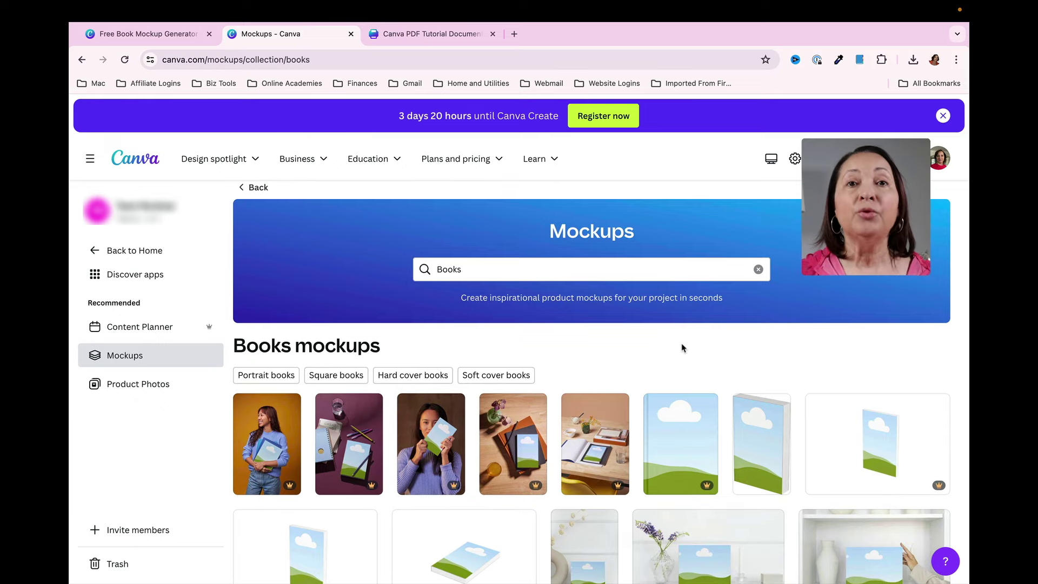
pyautogui.scroll(-5, 682, 347)
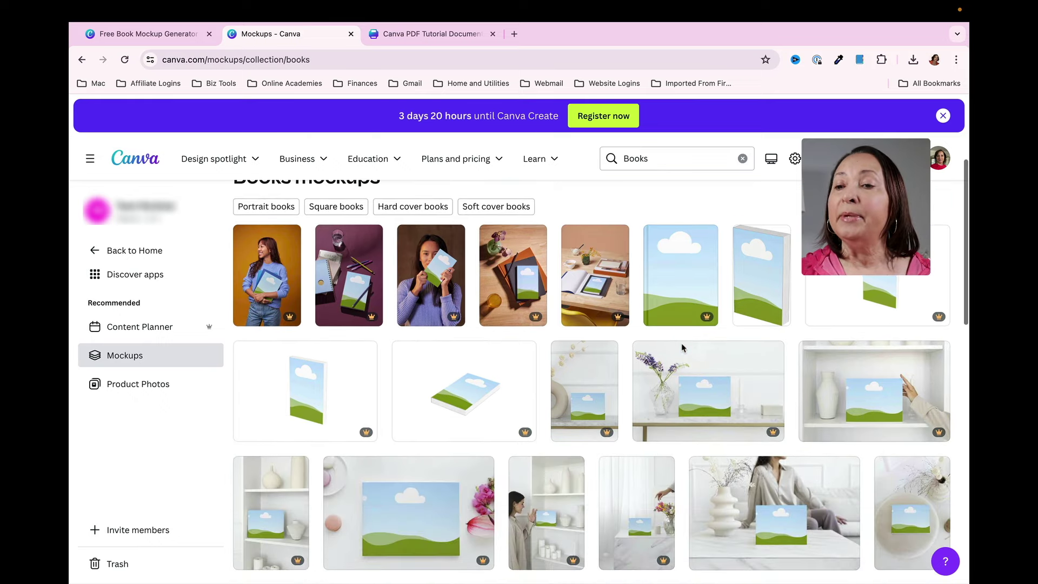
pyautogui.scroll(1, 681, 344)
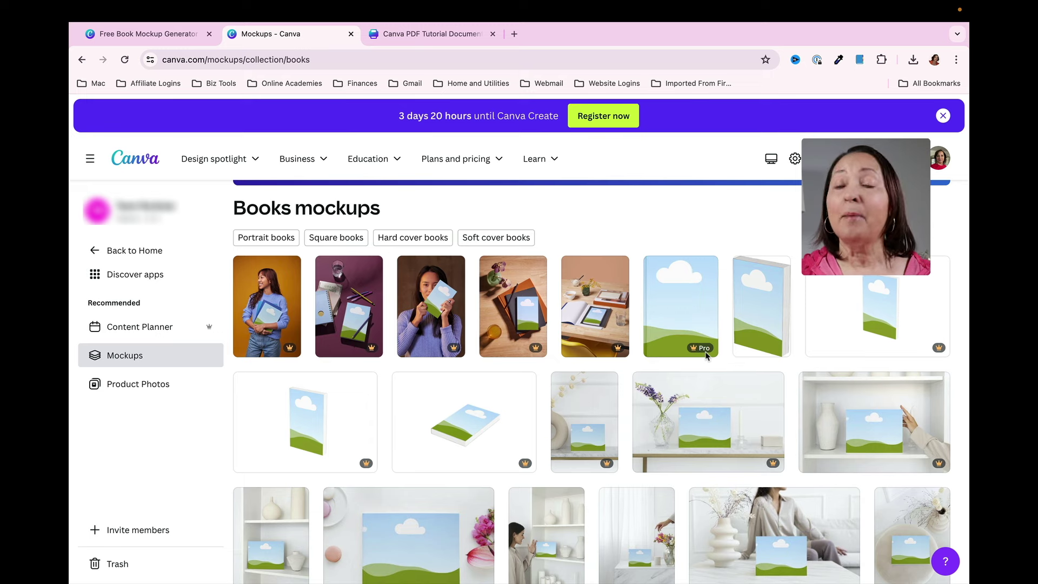
pyautogui.moveTo(705, 355)
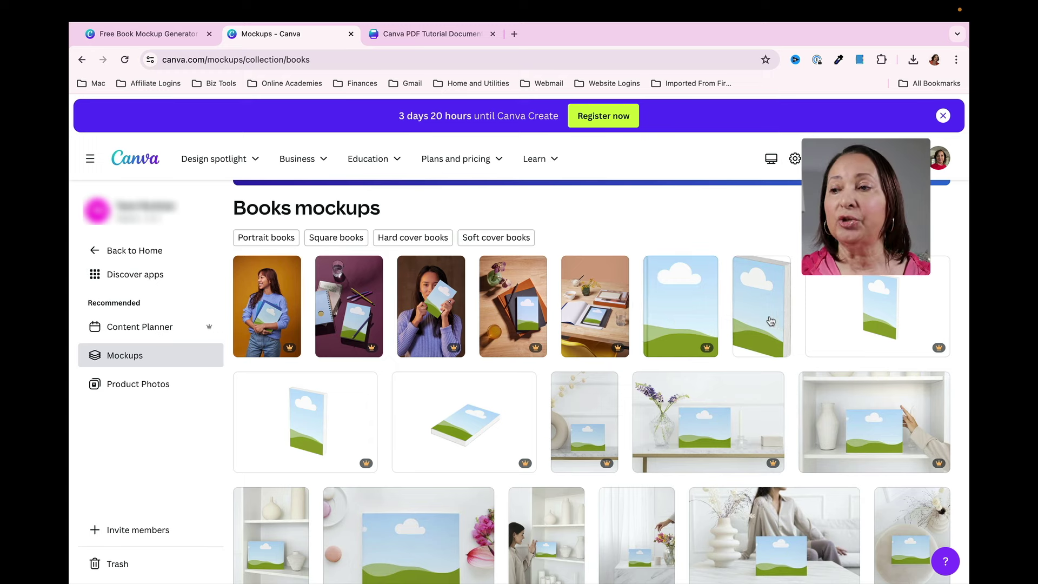
# - Open the standing book mockup, start choosing its cover image, then go to the PDF Tutorial Document
pyautogui.click(686, 309)
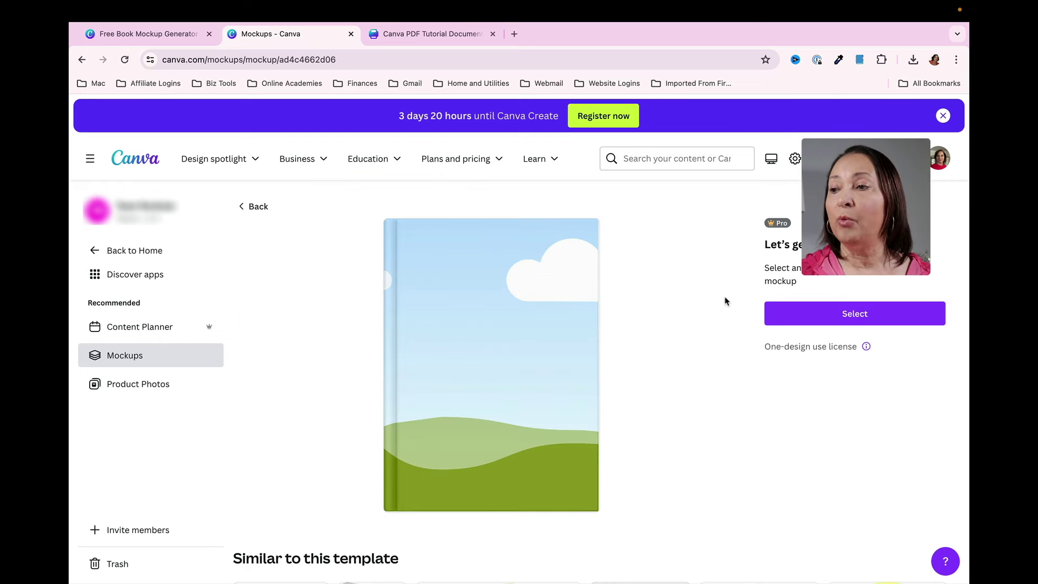
pyautogui.click(851, 315)
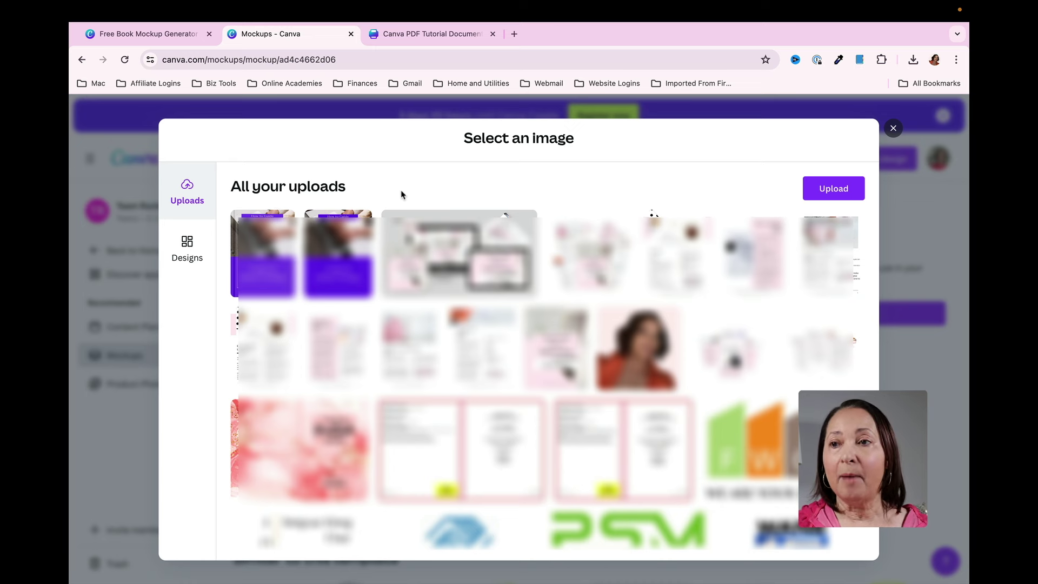
pyautogui.click(443, 35)
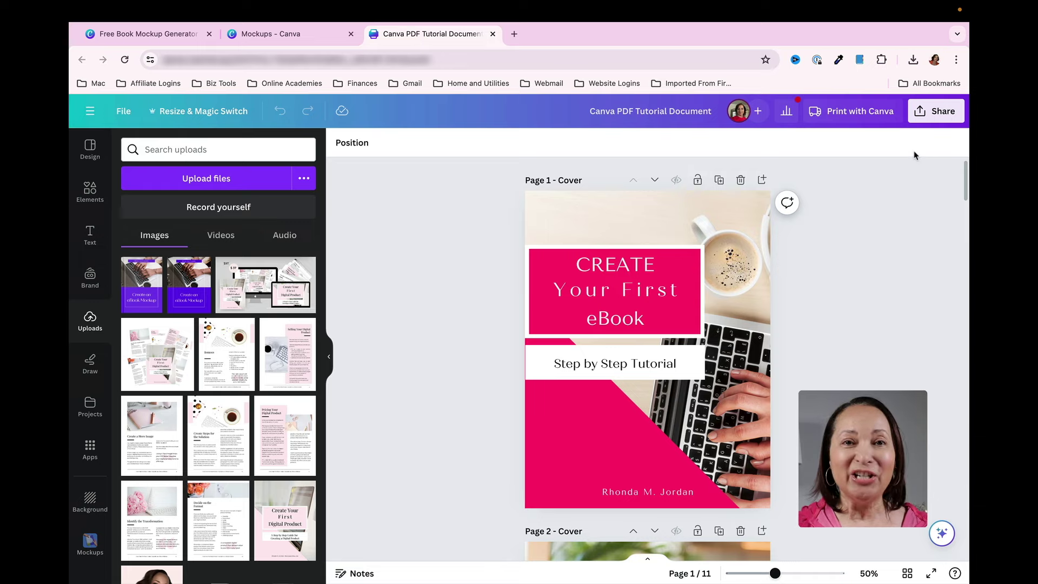
# - Download only the current cover page as PNG and upload Cover (2).png into Canva
pyautogui.click(922, 115)
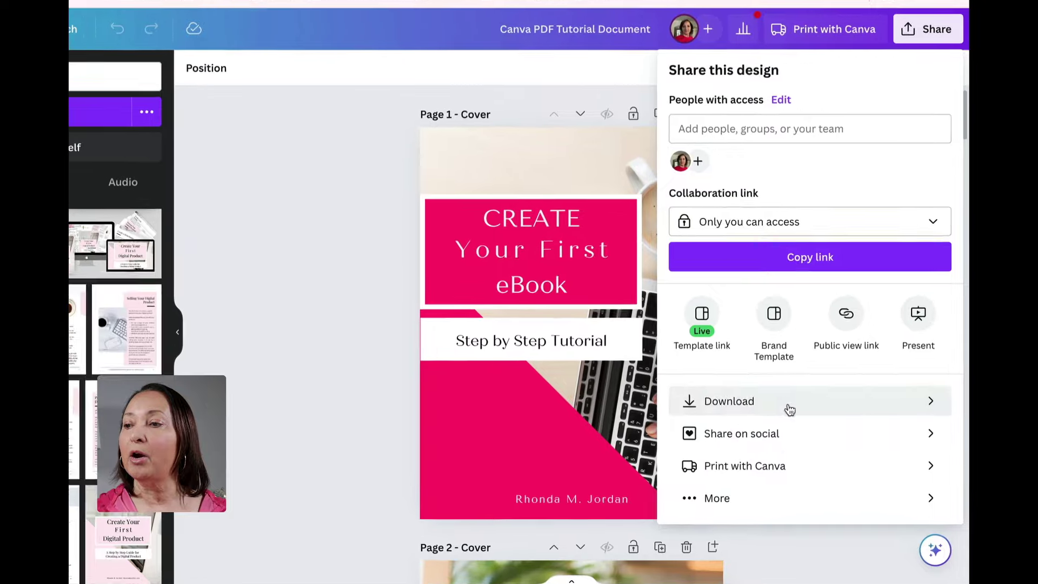
pyautogui.click(789, 408)
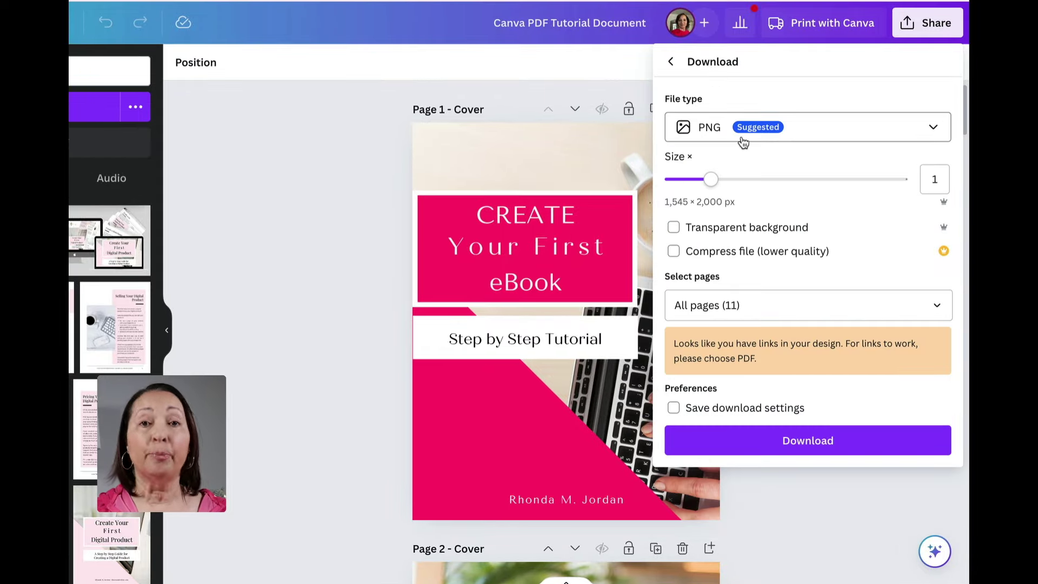
pyautogui.click(936, 306)
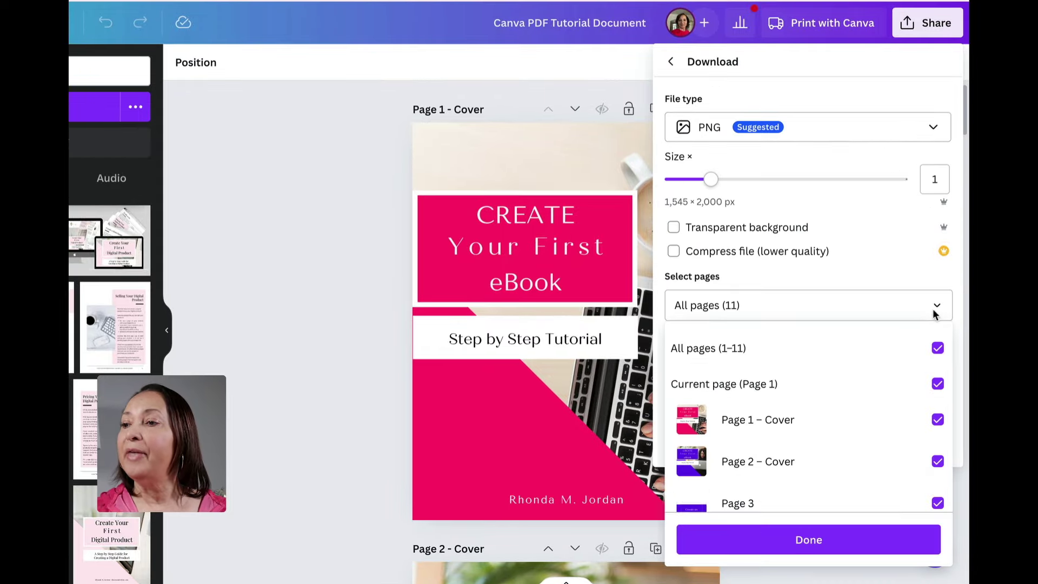
pyautogui.click(937, 349)
pyautogui.click(937, 383)
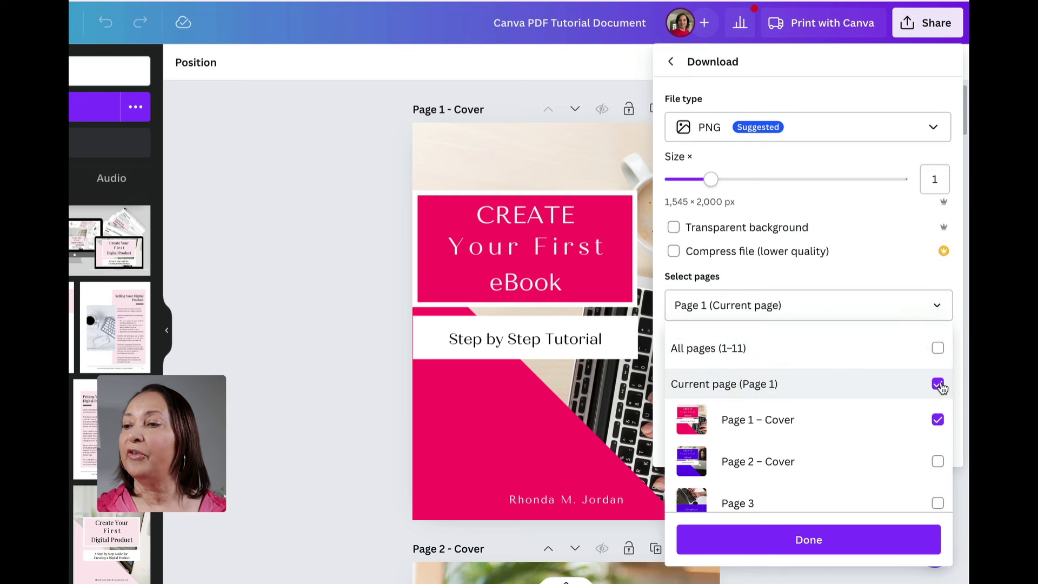
pyautogui.click(818, 545)
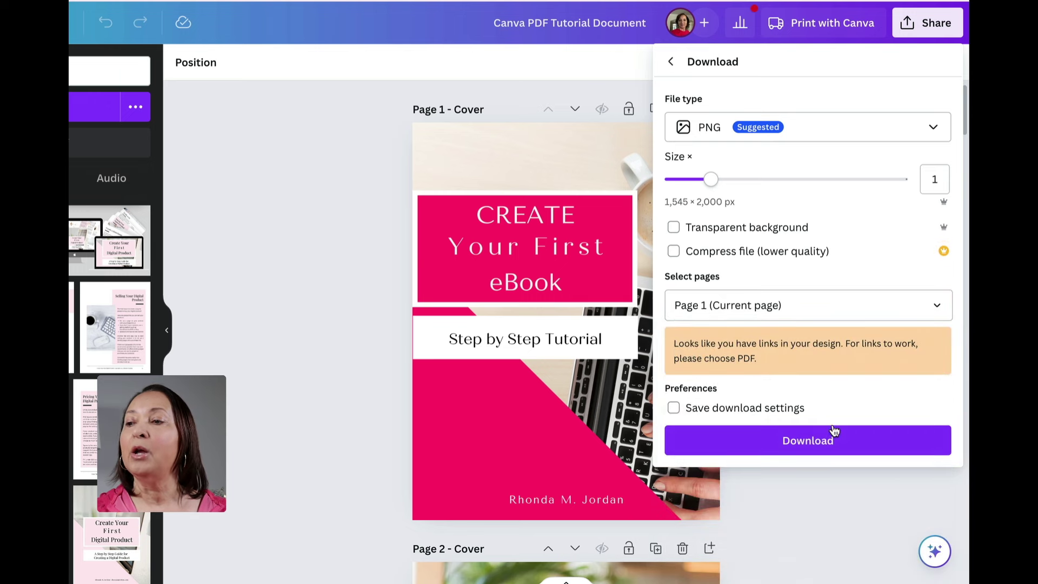
pyautogui.click(827, 447)
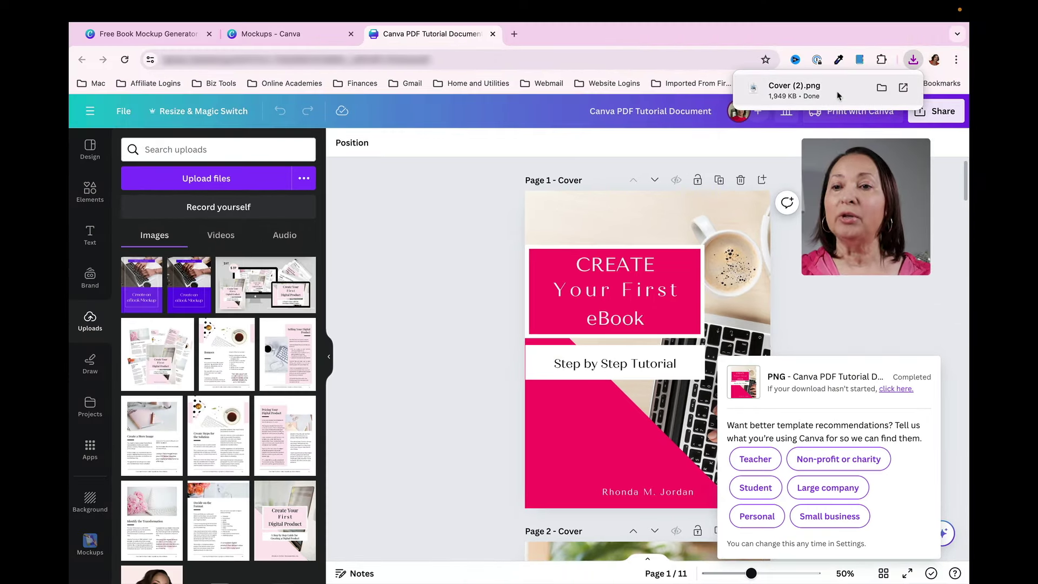
pyautogui.moveTo(795, 89); pyautogui.dragTo(213, 200)
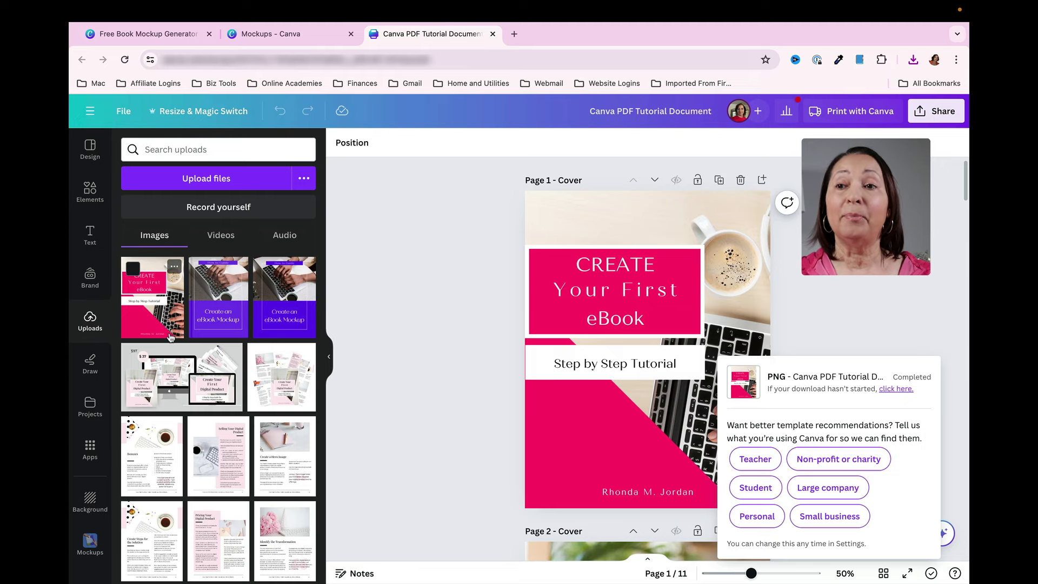
# - Apply the uploaded Cover (2).png as the standing book mockup's cover image
pyautogui.click(302, 36)
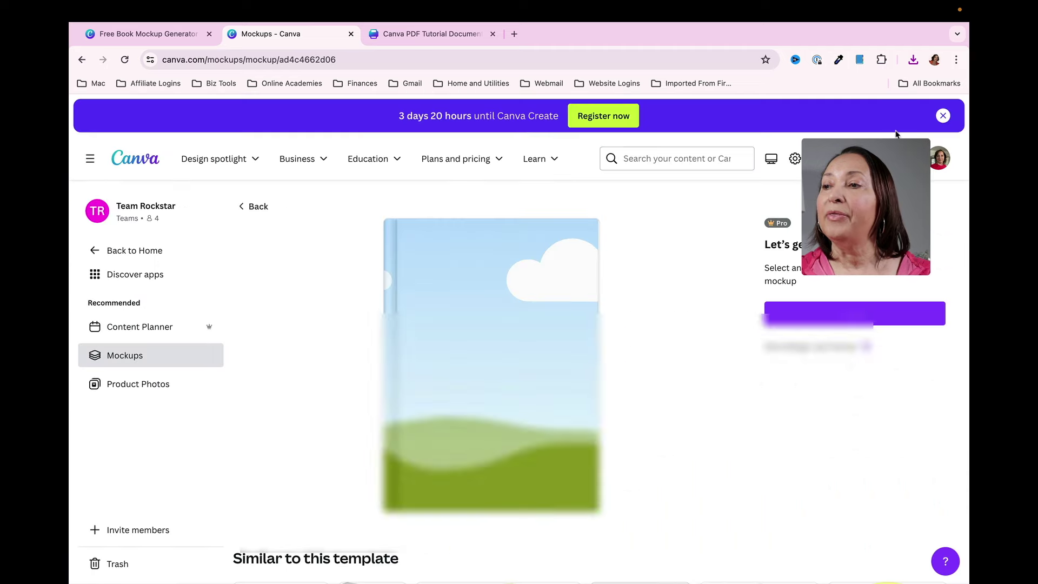
pyautogui.click(893, 128)
pyautogui.click(854, 314)
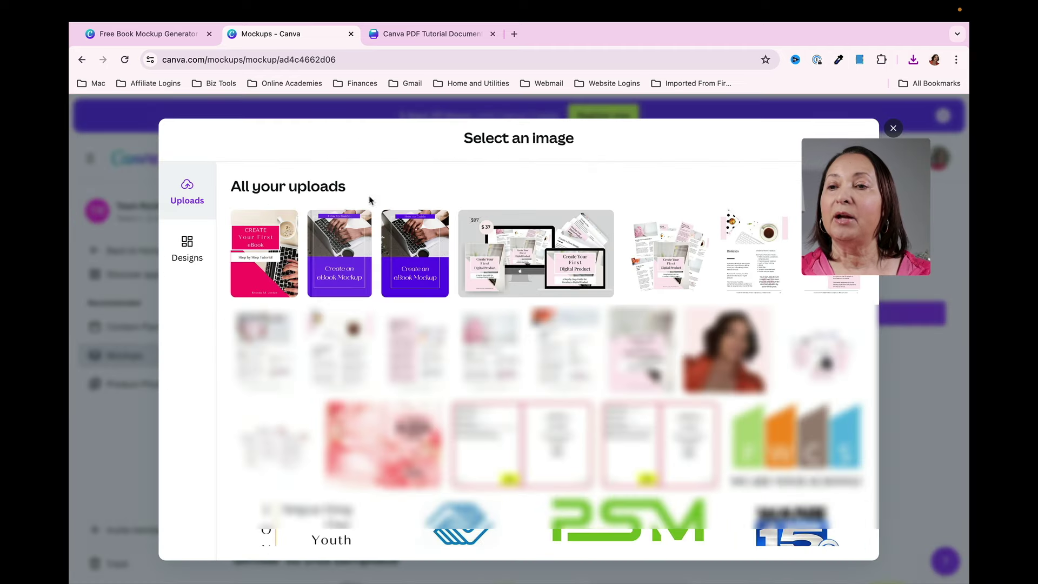
pyautogui.click(268, 252)
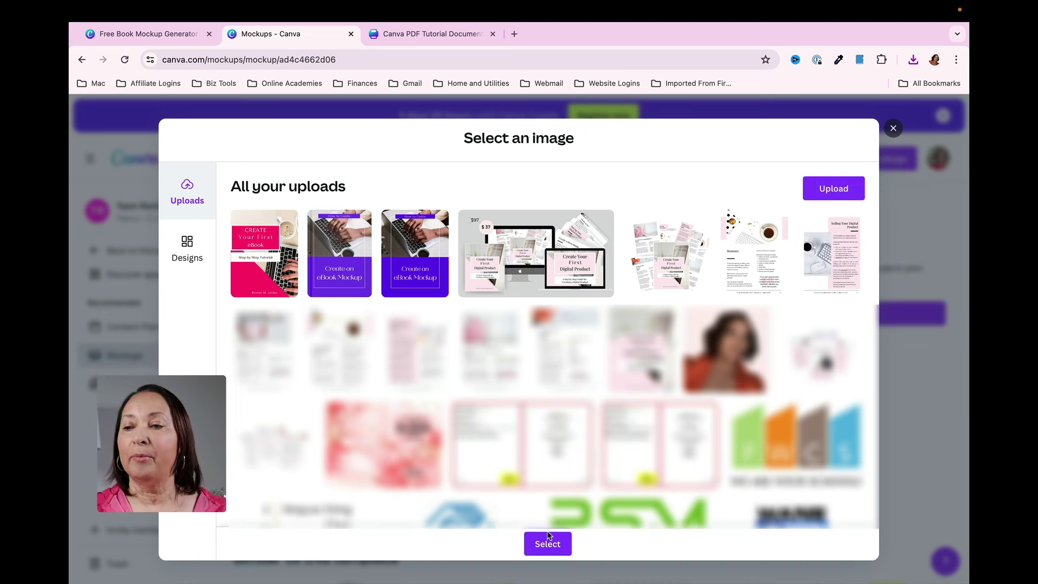
pyautogui.click(547, 544)
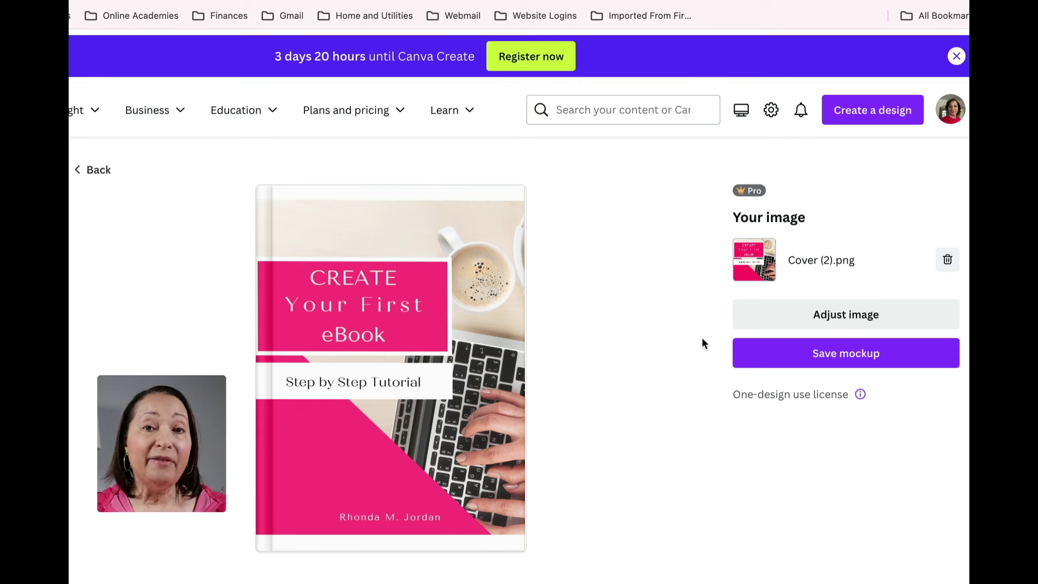
# - Crop the cover outward at both corners, nudge it right to center, and save
pyautogui.click(836, 317)
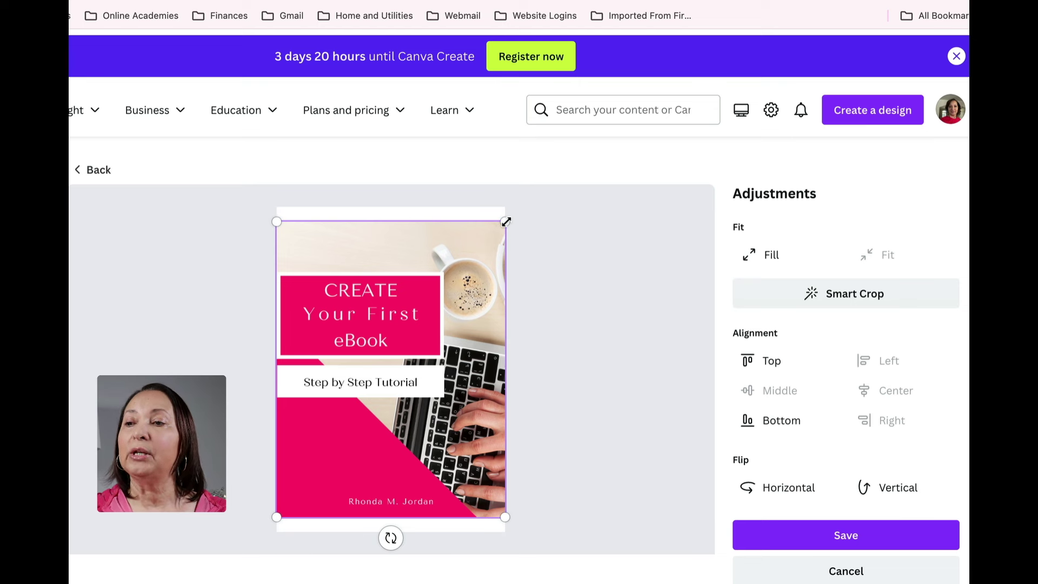
pyautogui.moveTo(506, 222); pyautogui.dragTo(516, 207)
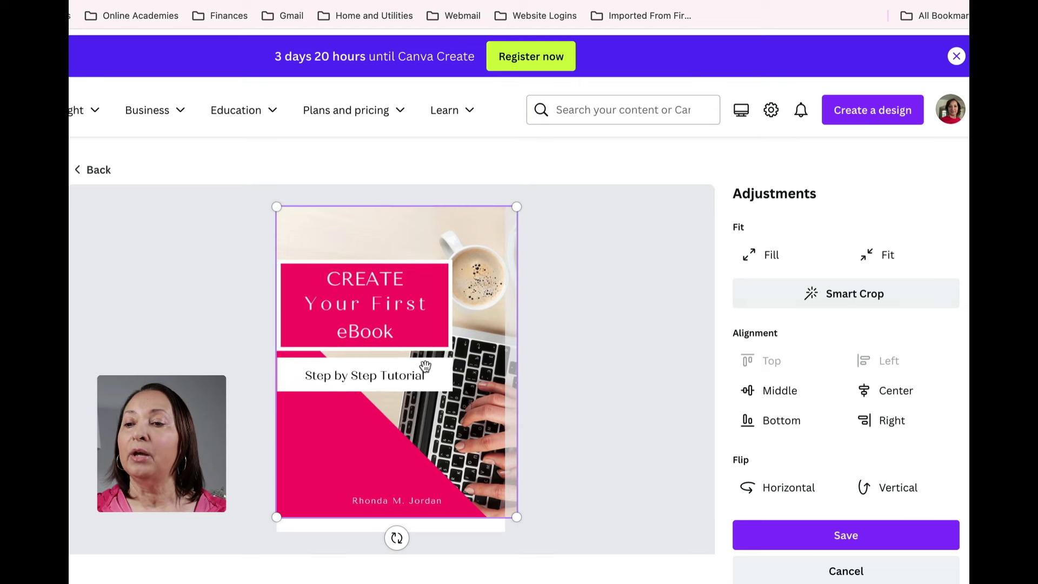
pyautogui.moveTo(276, 517); pyautogui.dragTo(264, 533)
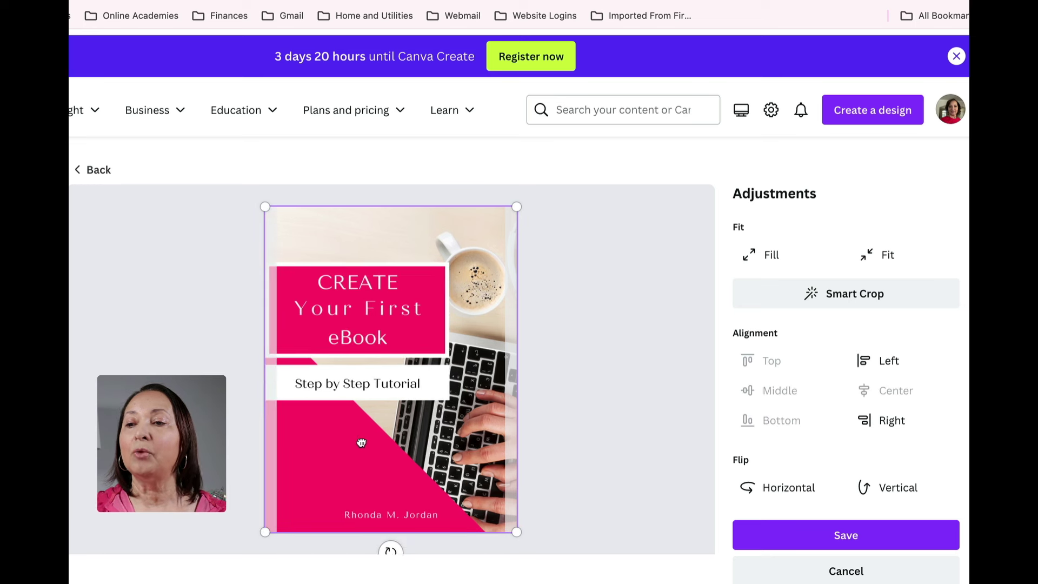
pyautogui.moveTo(361, 442); pyautogui.dragTo(368, 442)
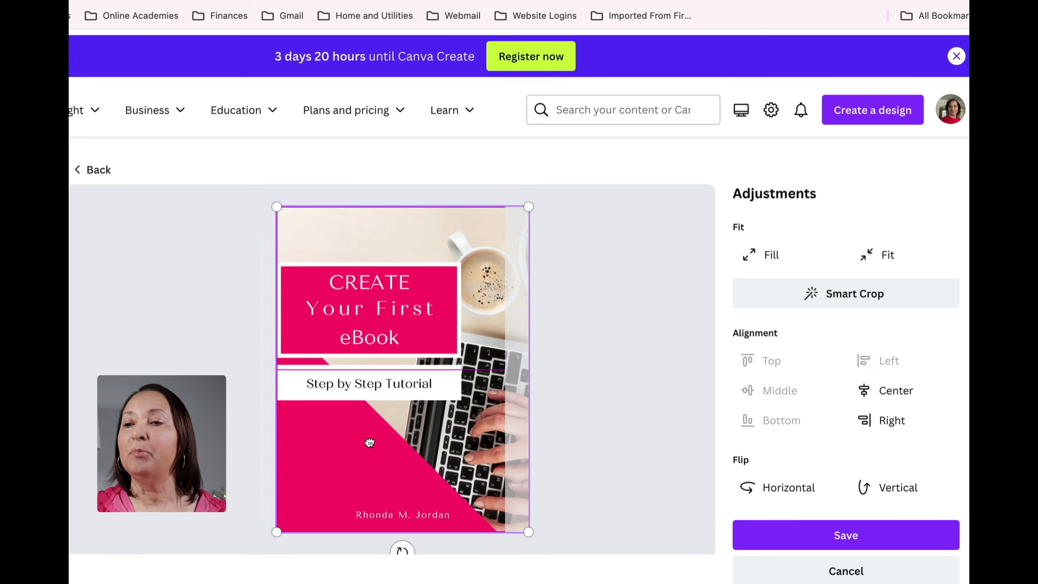
pyautogui.click(850, 536)
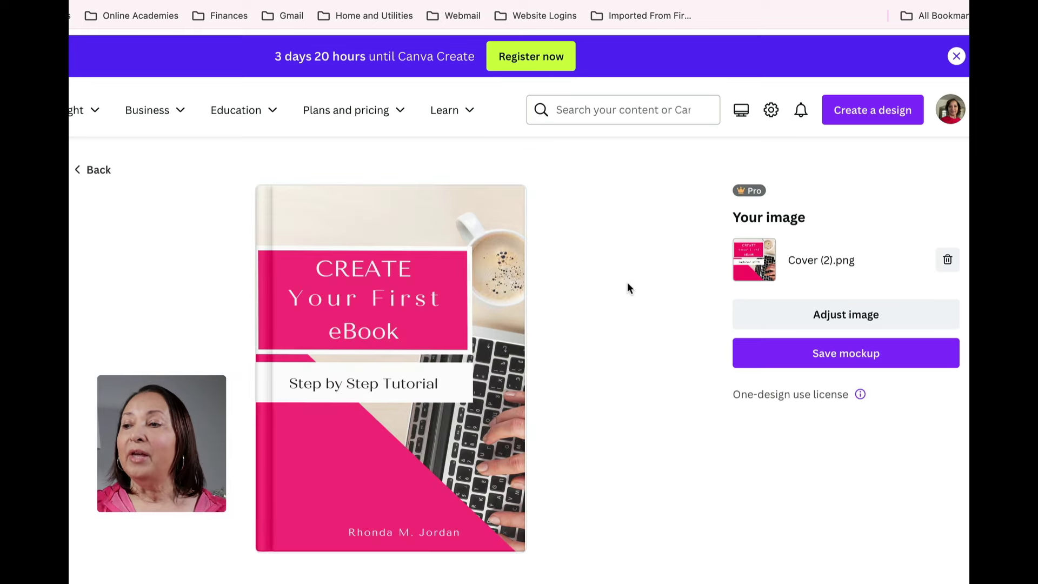
# - Save the finished book mockup, download it as PNG, and open the downloaded file
pyautogui.click(845, 360)
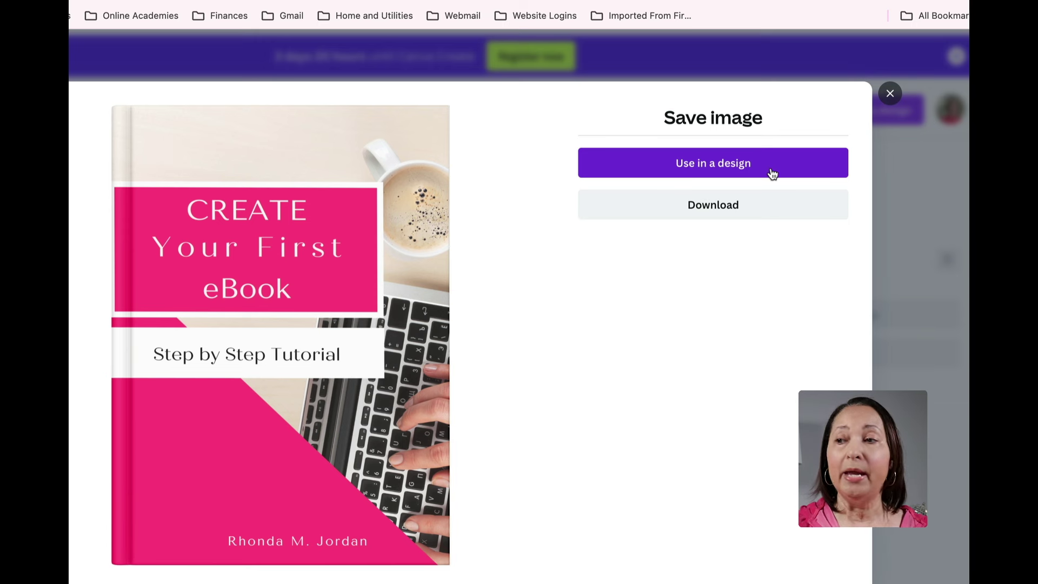
pyautogui.click(726, 210)
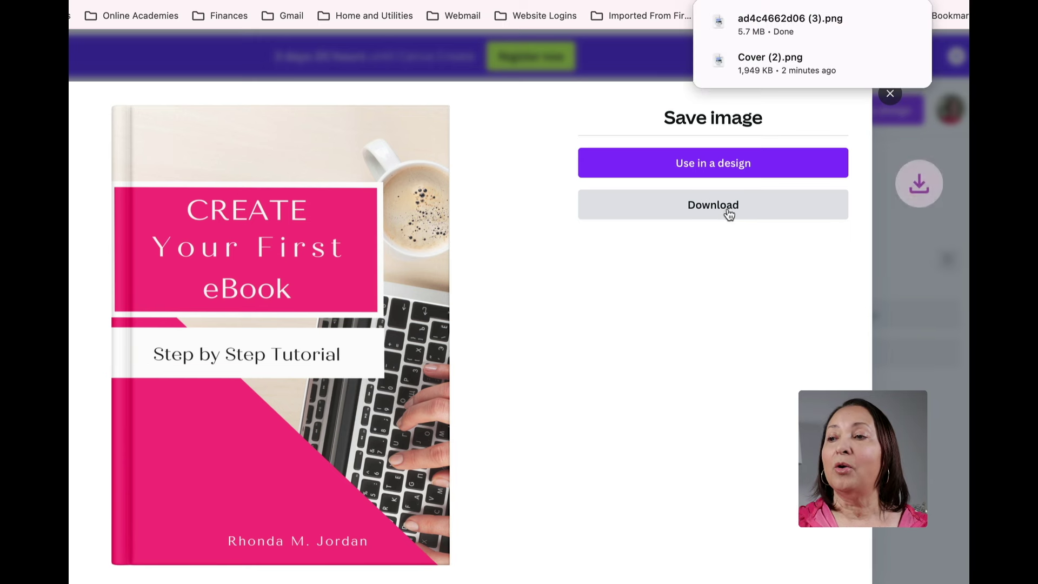
pyautogui.click(779, 23)
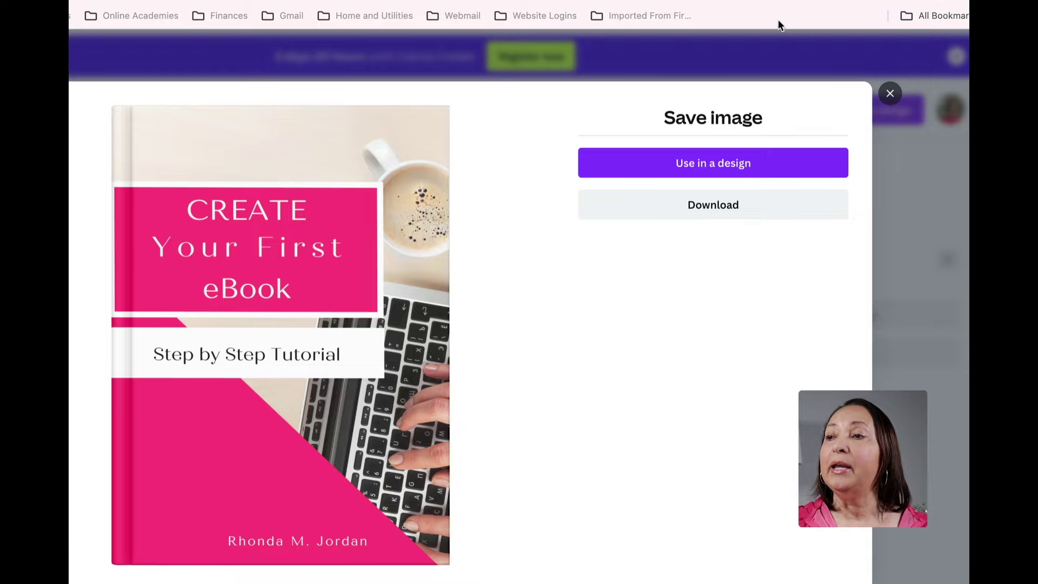